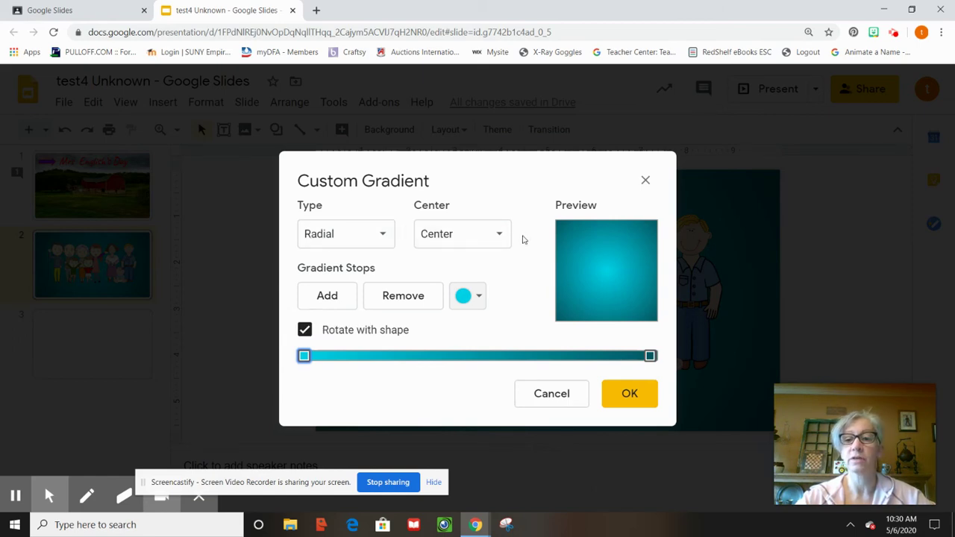
Alternate the background gradient type between Linear and Radial to compare their previews, ending on Linear
{"action": "left_click", "coordinate": [382, 235]}
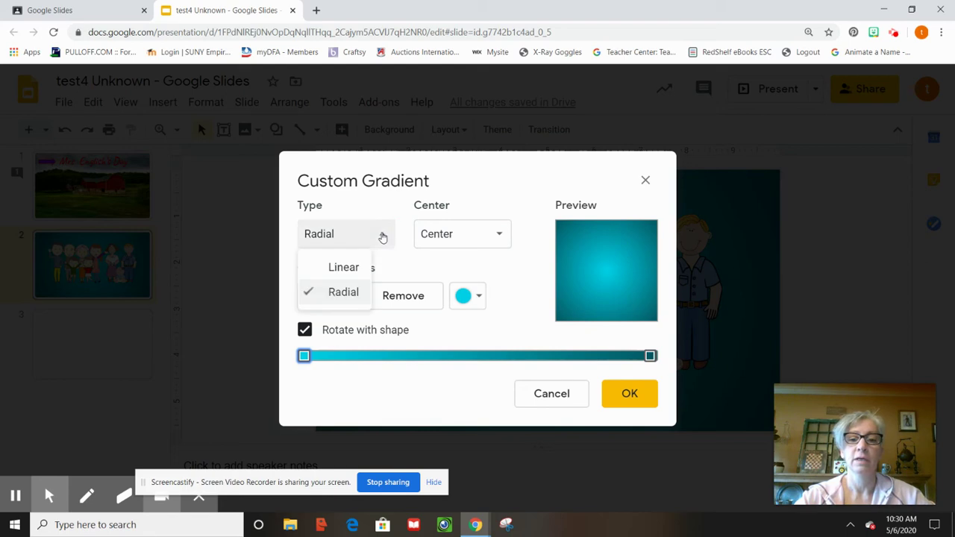
{"action": "left_click", "coordinate": [345, 268]}
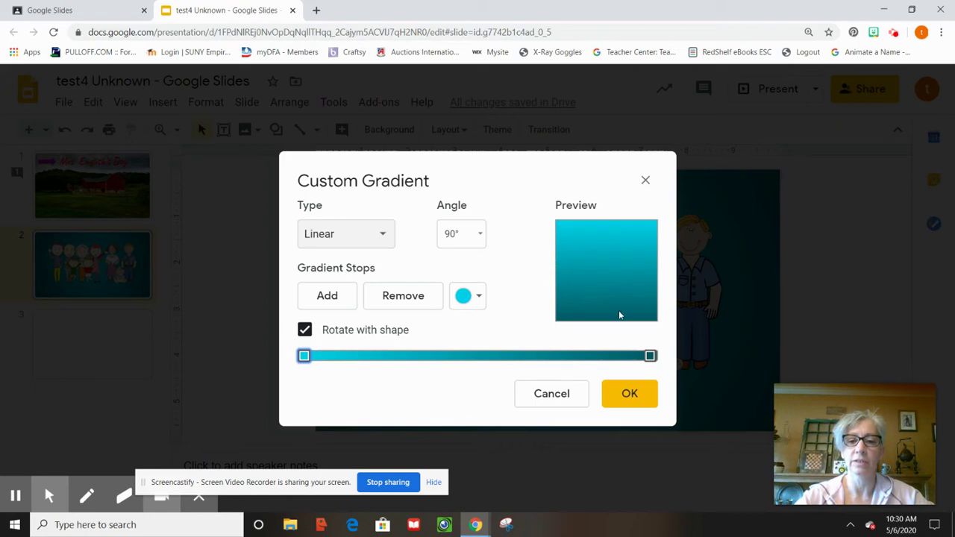
{"action": "left_click", "coordinate": [383, 234]}
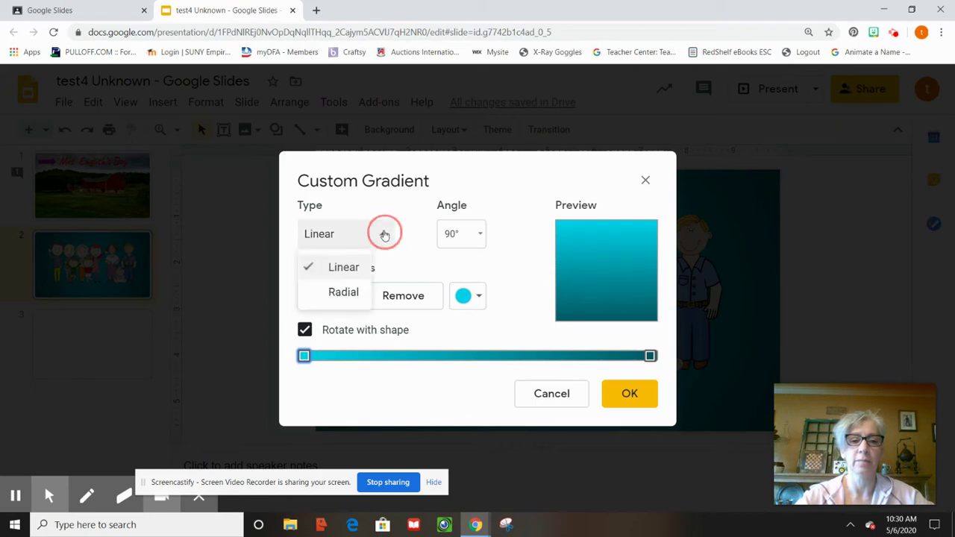
{"action": "left_click", "coordinate": [345, 292]}
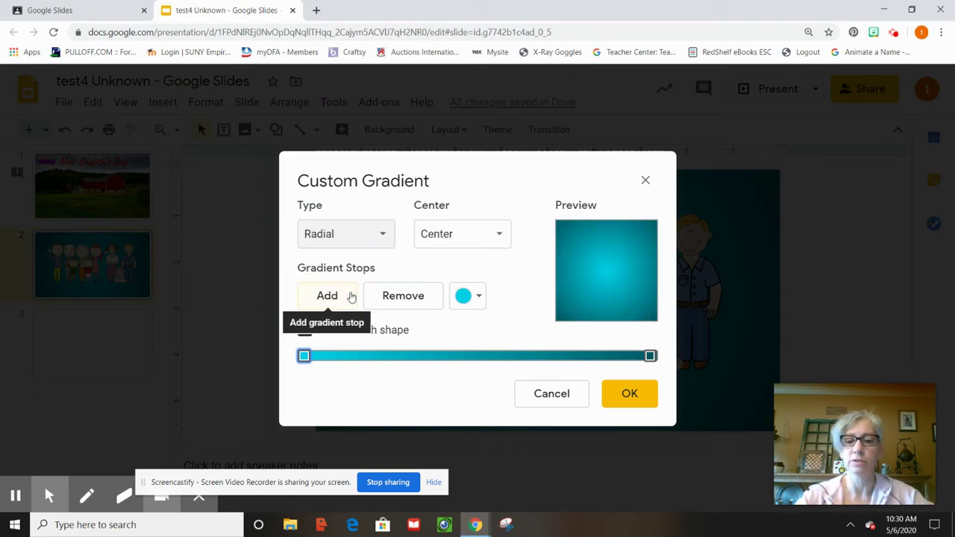
{"action": "left_click", "coordinate": [379, 240]}
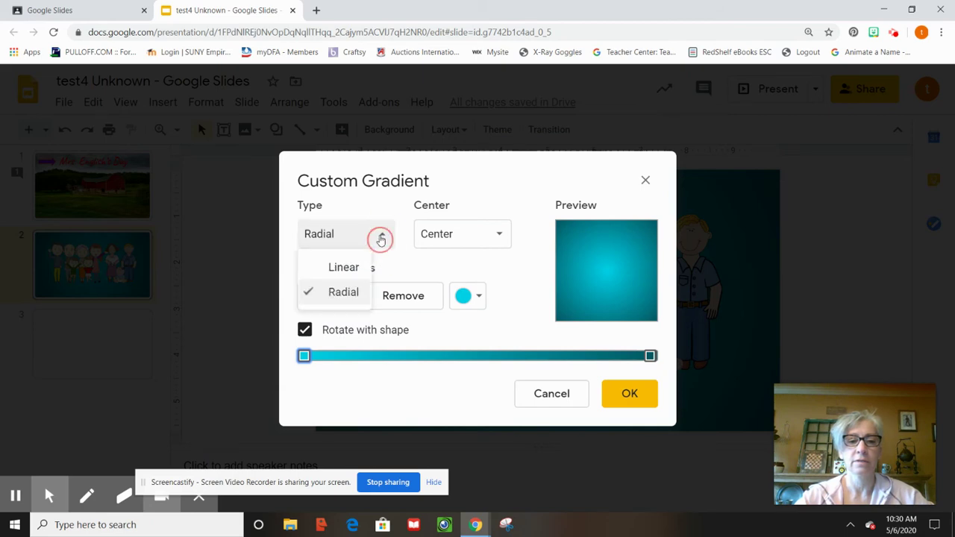
{"action": "left_click", "coordinate": [358, 266]}
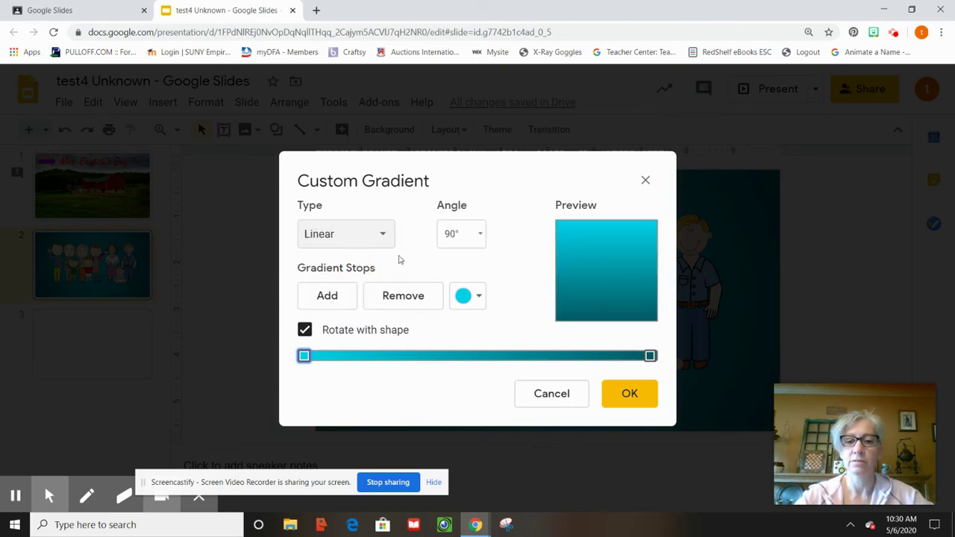
Try the linear gradient at angles of 45°, 135°, 270° and 0°, and return the gradient type to Radial
{"action": "left_click", "coordinate": [482, 237]}
{"action": "left_click", "coordinate": [477, 292]}
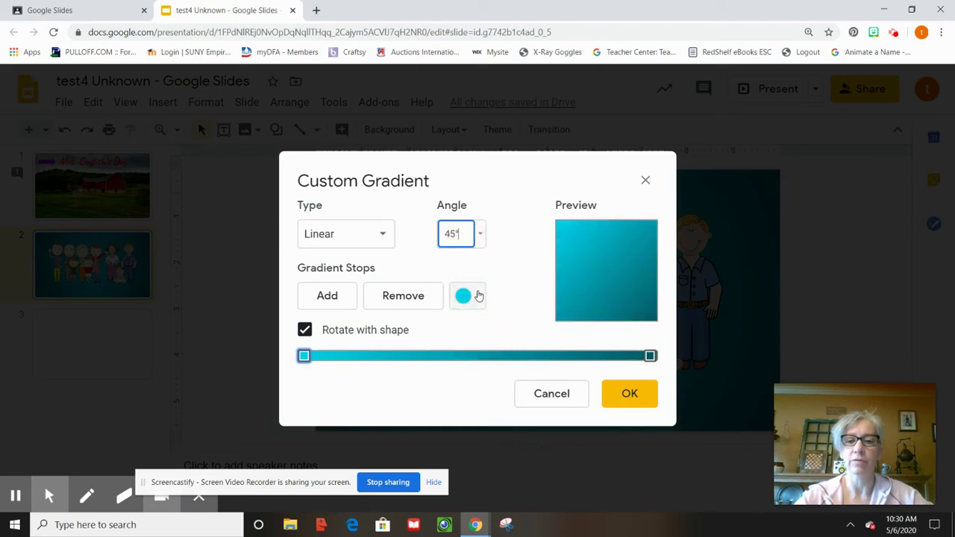
{"action": "left_click", "coordinate": [482, 237]}
{"action": "left_click", "coordinate": [478, 341]}
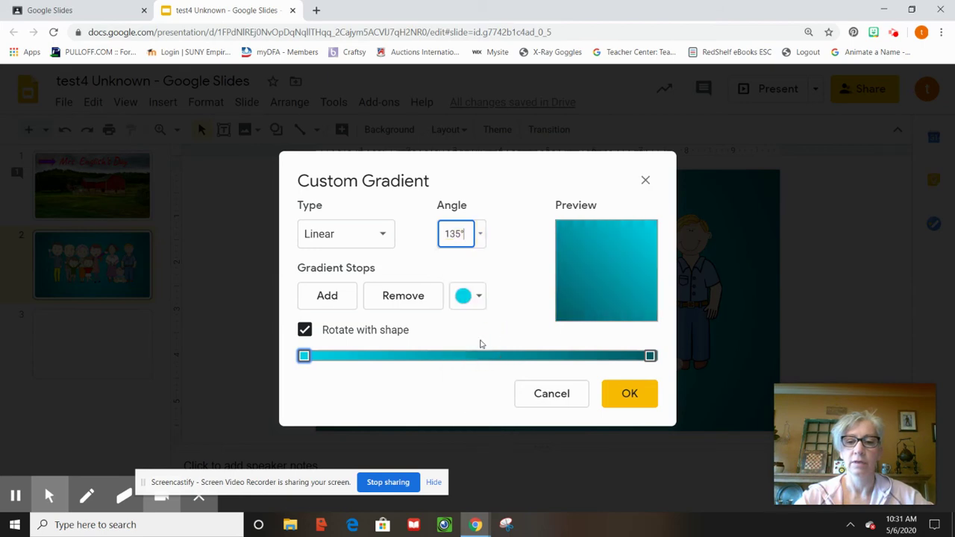
{"action": "left_click", "coordinate": [482, 237]}
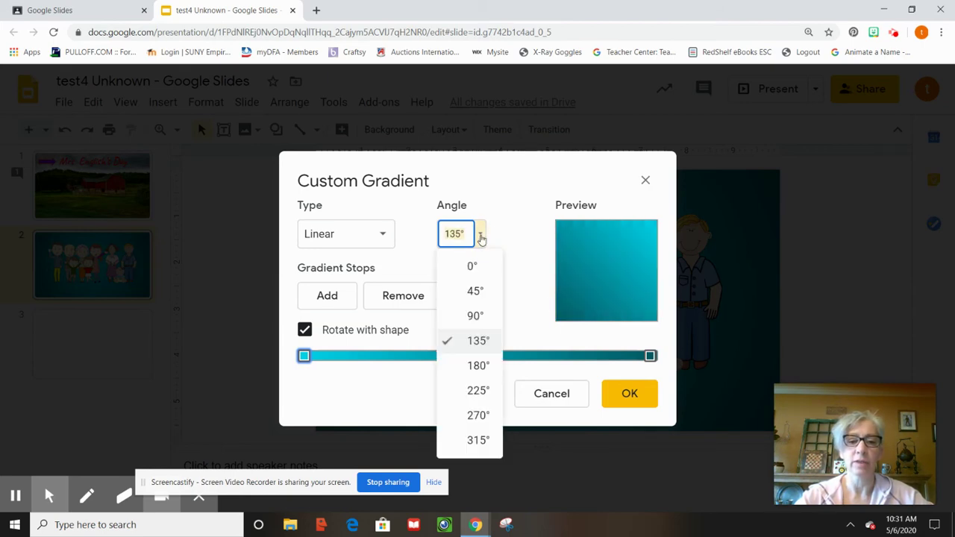
{"action": "right_click", "coordinate": [469, 409]}
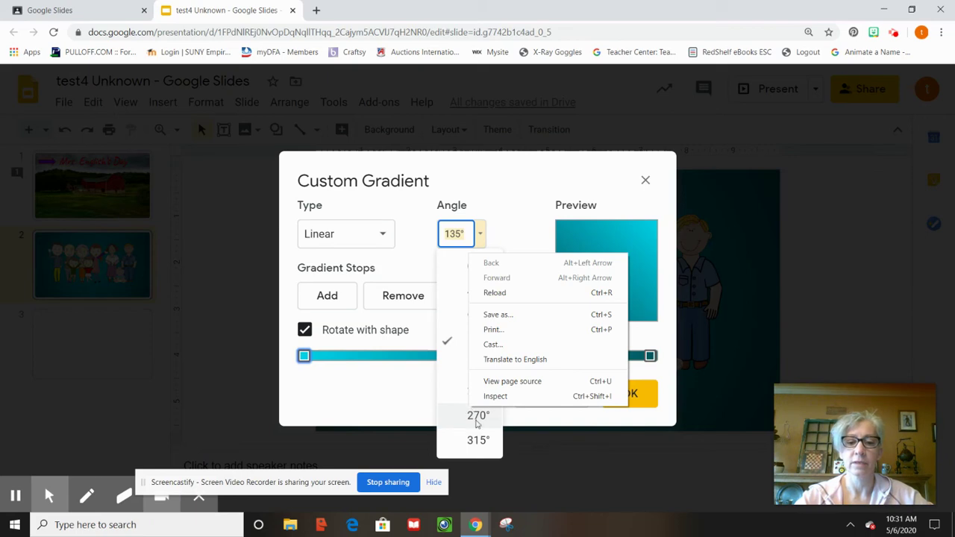
{"action": "left_click", "coordinate": [477, 420]}
{"action": "left_click", "coordinate": [477, 419]}
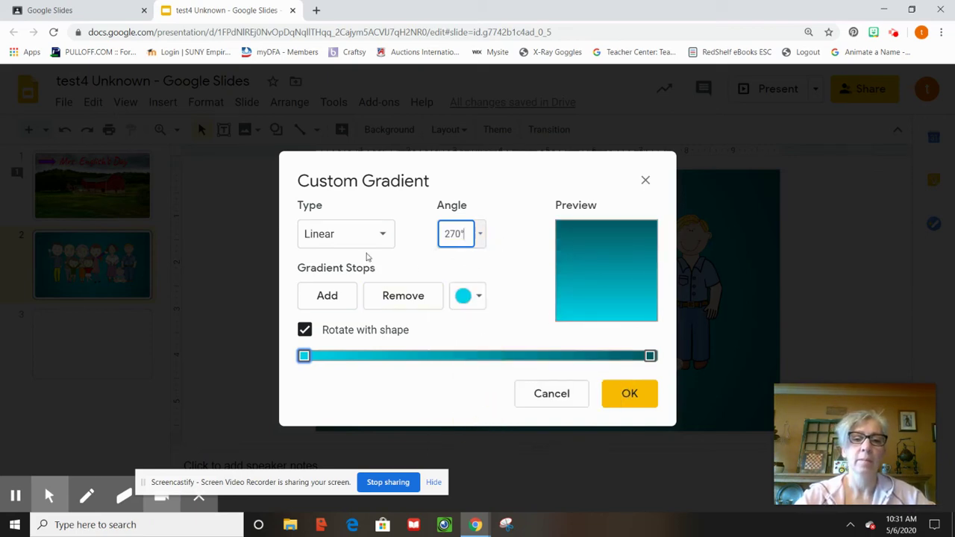
{"action": "left_click", "coordinate": [481, 233]}
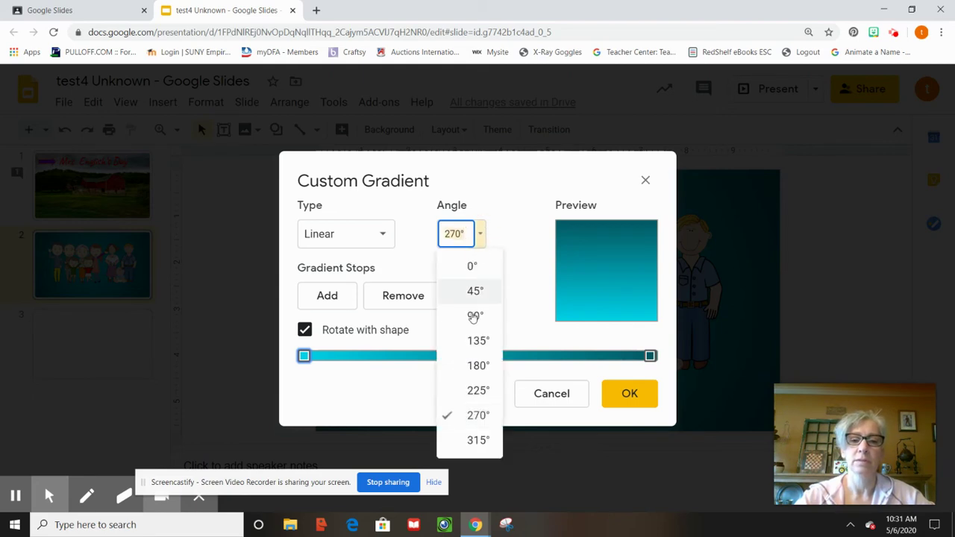
{"action": "left_click", "coordinate": [481, 276]}
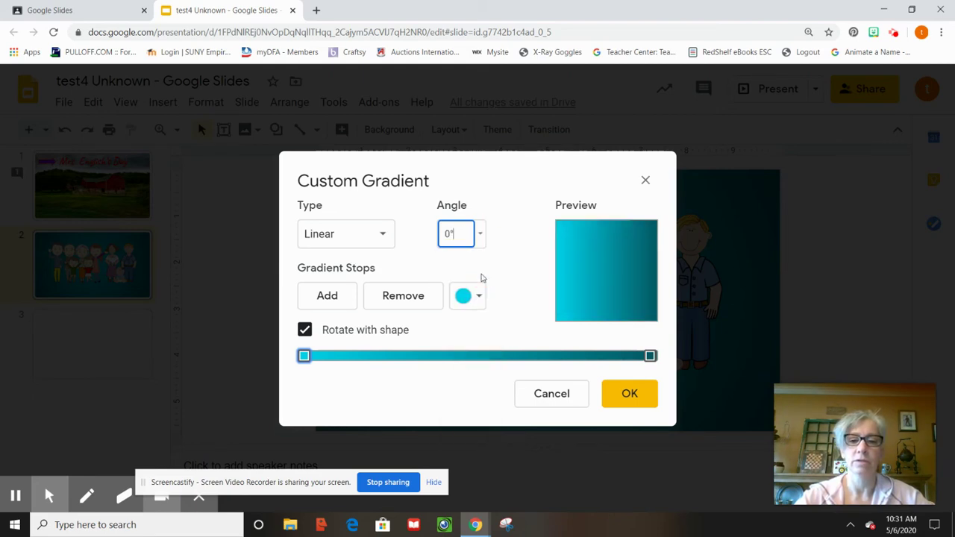
{"action": "left_click", "coordinate": [383, 235]}
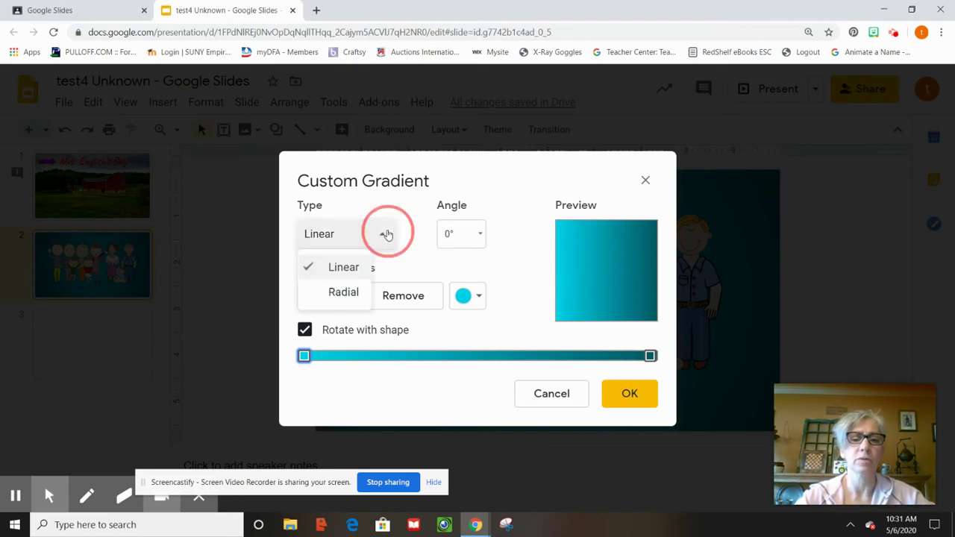
{"action": "left_click", "coordinate": [344, 297]}
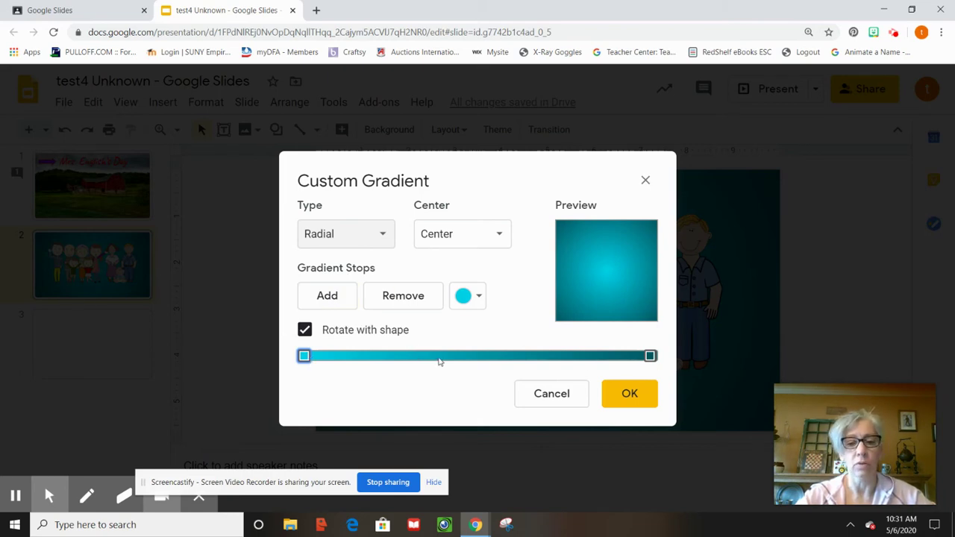
Recolor the gradient's dark teal end stop, trying pale yellow before settling on dark magenta
{"action": "left_click", "coordinate": [650, 357]}
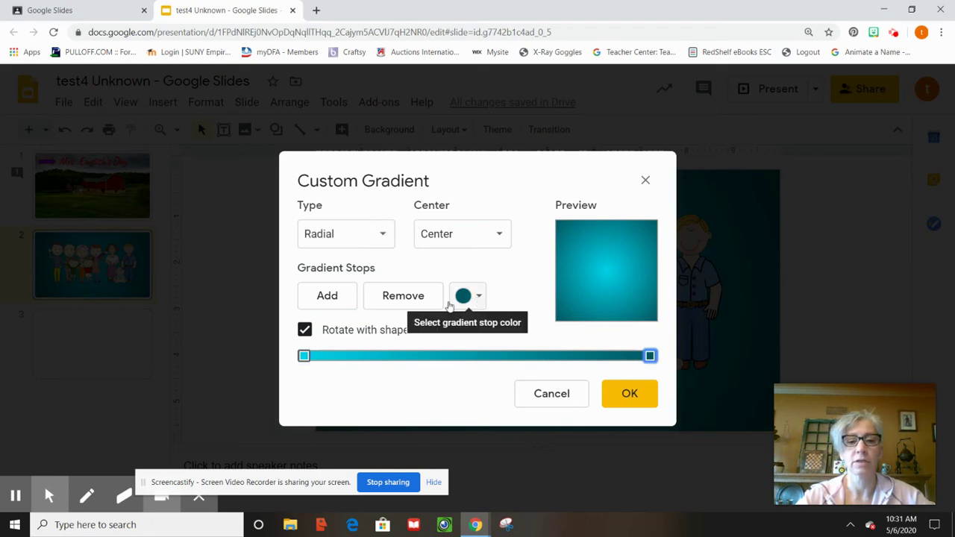
{"action": "left_click", "coordinate": [478, 295]}
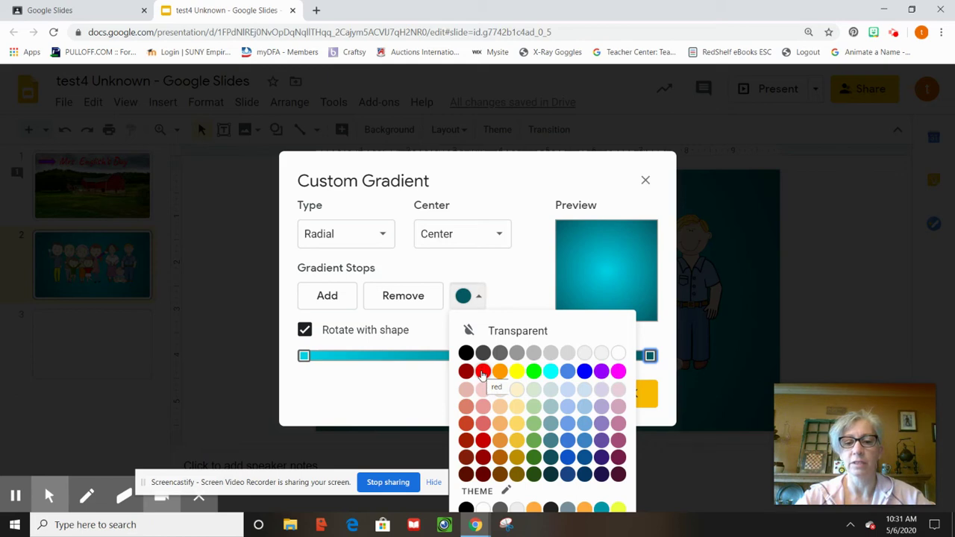
{"action": "left_click", "coordinate": [517, 389]}
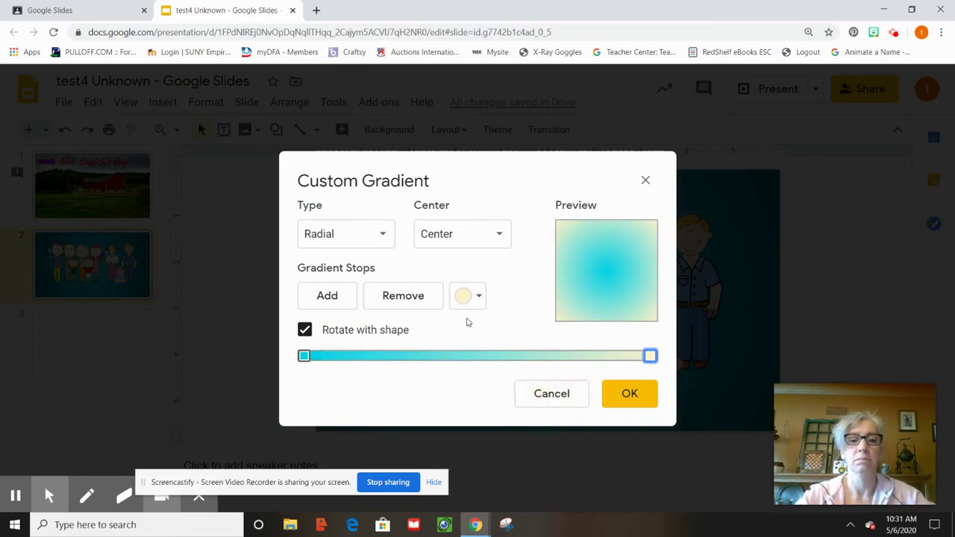
{"action": "left_click", "coordinate": [481, 299]}
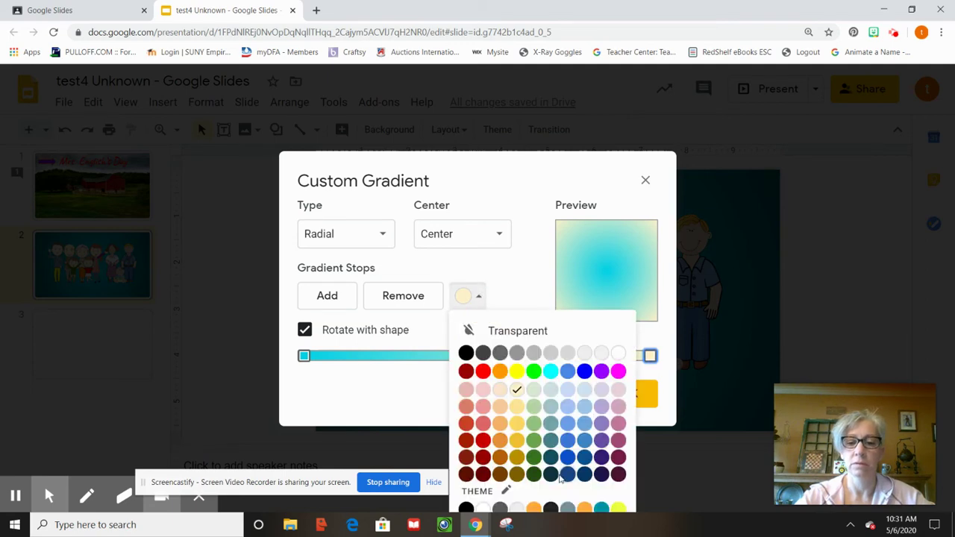
{"action": "left_click", "coordinate": [619, 476]}
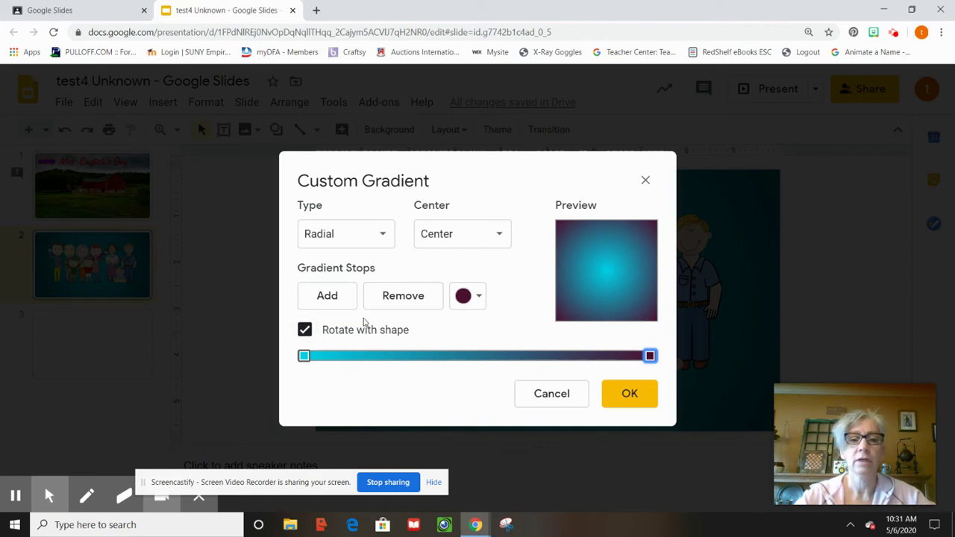
Add a middle gradient stop, color it orange, and shift it slightly toward the cyan end
{"action": "left_click", "coordinate": [323, 301]}
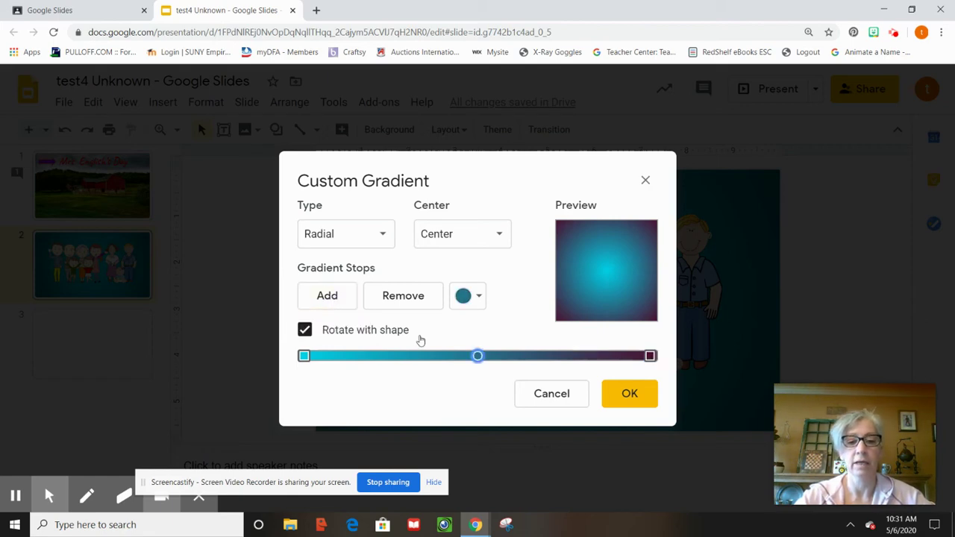
{"action": "left_click", "coordinate": [477, 357]}
{"action": "left_click", "coordinate": [479, 297]}
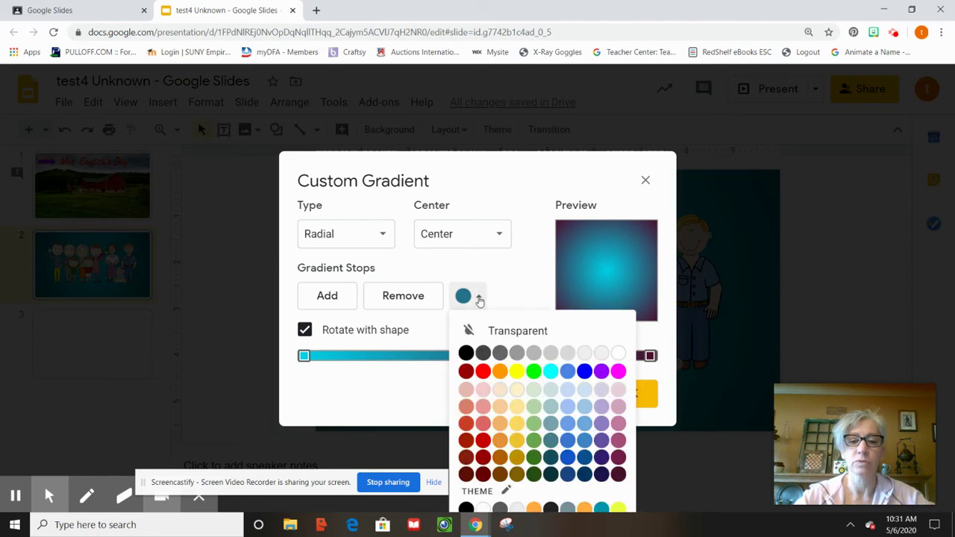
{"action": "left_click", "coordinate": [500, 371]}
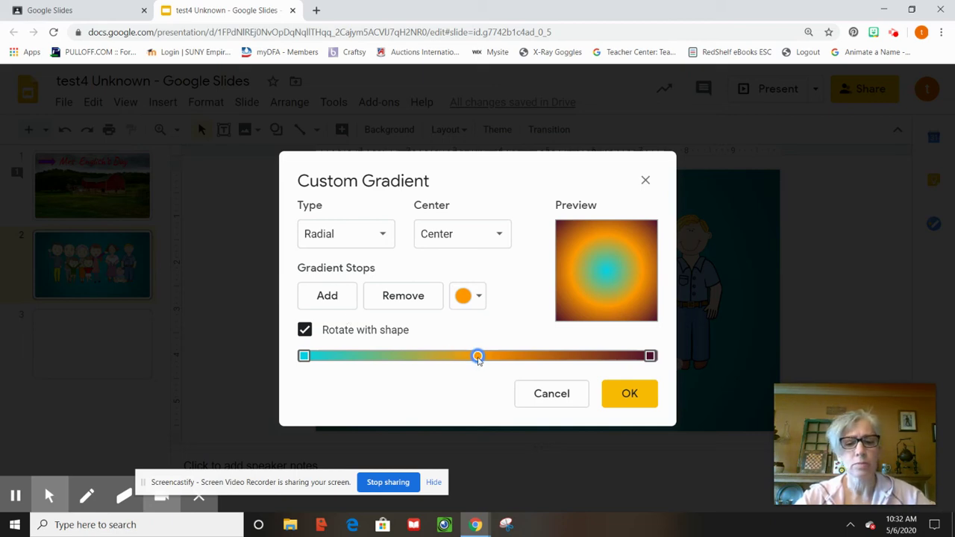
{"action": "mouse_move", "coordinate": [478, 357]}
{"action": "left_mouse_down"}
{"action": "mouse_move", "coordinate": [599, 359]}
{"action": "mouse_move", "coordinate": [388, 357]}
{"action": "mouse_move", "coordinate": [474, 361]}
{"action": "left_mouse_up"}
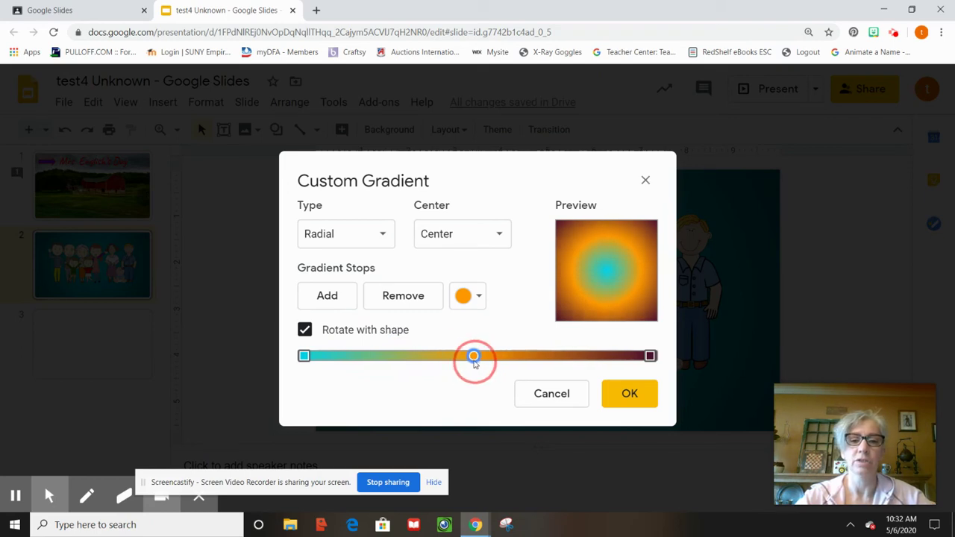
Add a yellow gradient stop between the orange stop and the dark magenta end
{"action": "left_click", "coordinate": [326, 302]}
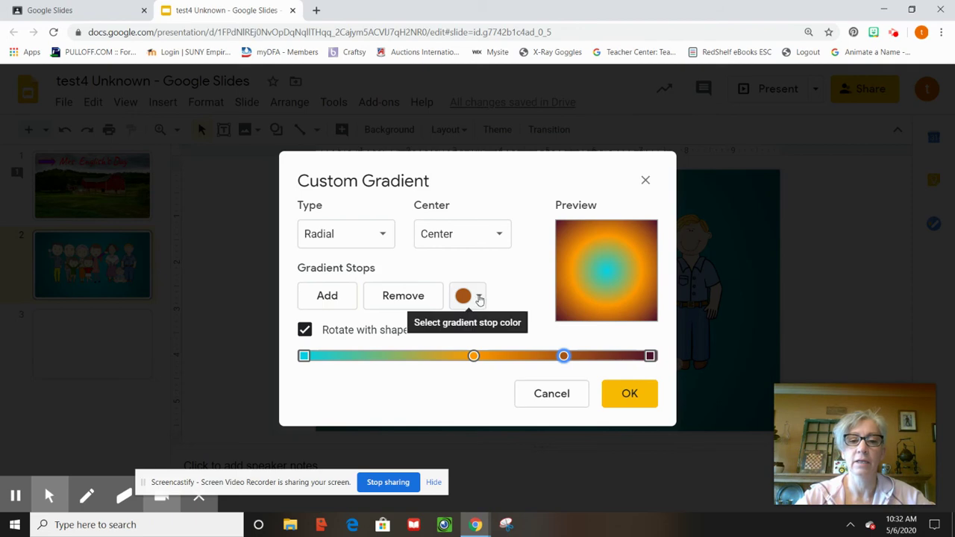
{"action": "left_click", "coordinate": [478, 297]}
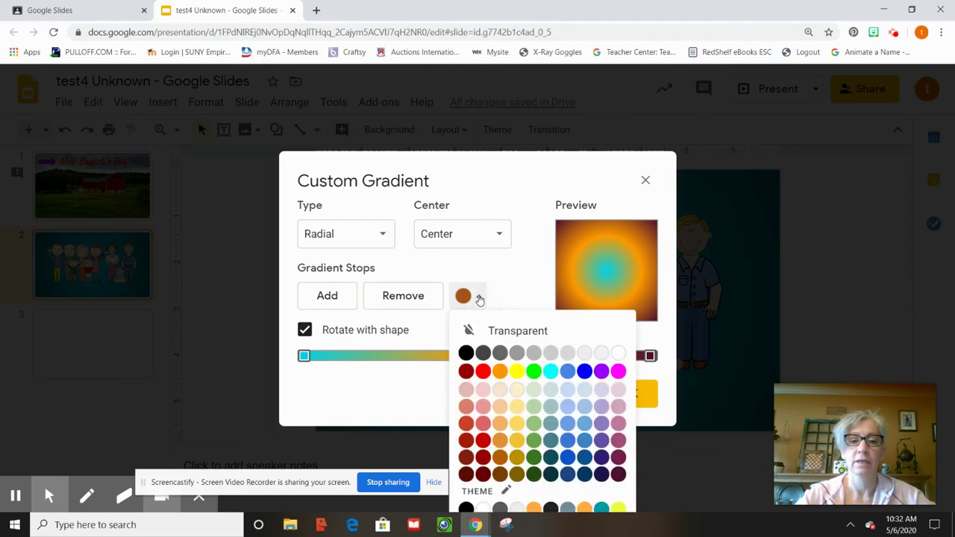
{"action": "left_click", "coordinate": [517, 371]}
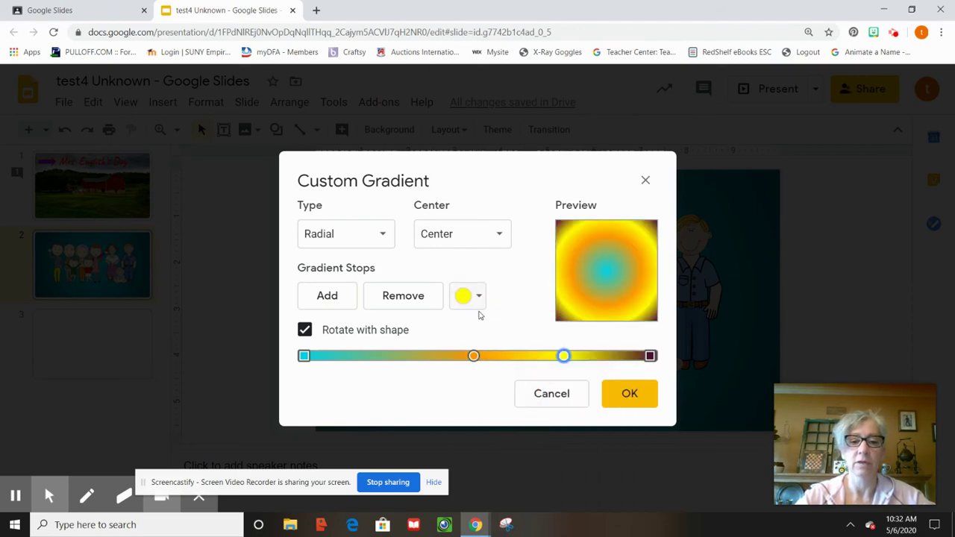
Add another gradient stop, move it between the cyan and orange stops, and color it magenta
{"action": "left_click", "coordinate": [347, 303]}
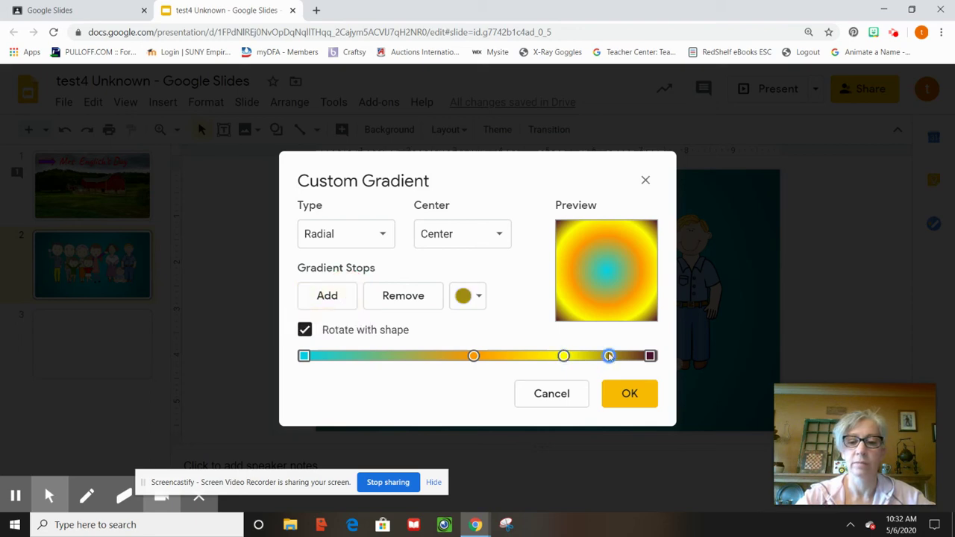
{"action": "left_click_drag", "start_coordinate": [608, 357], "coordinate": [380, 356]}
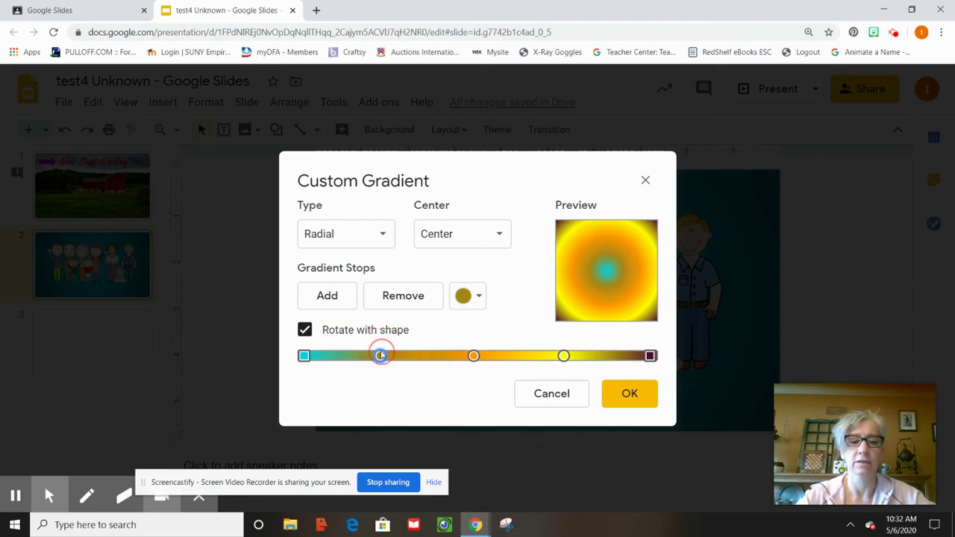
{"action": "left_click", "coordinate": [480, 297]}
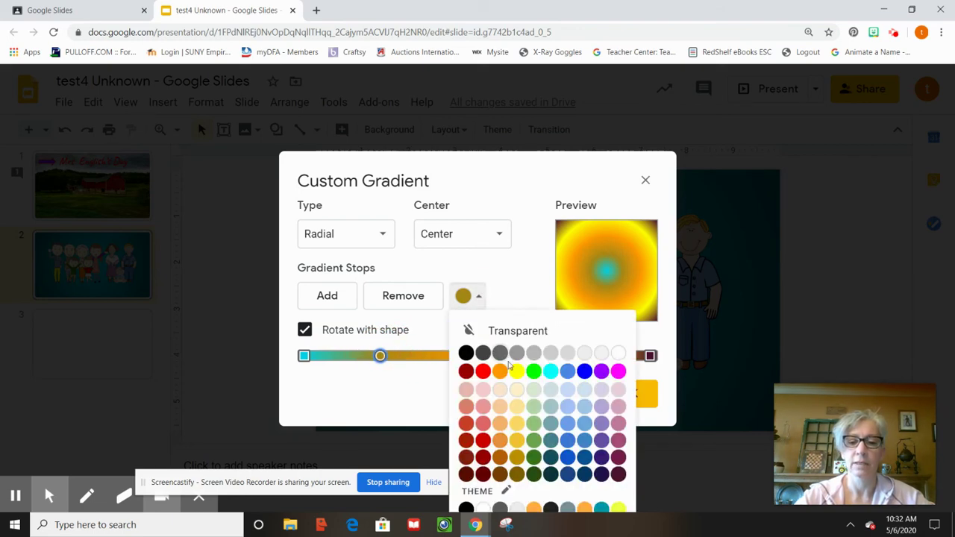
{"action": "left_click", "coordinate": [618, 371]}
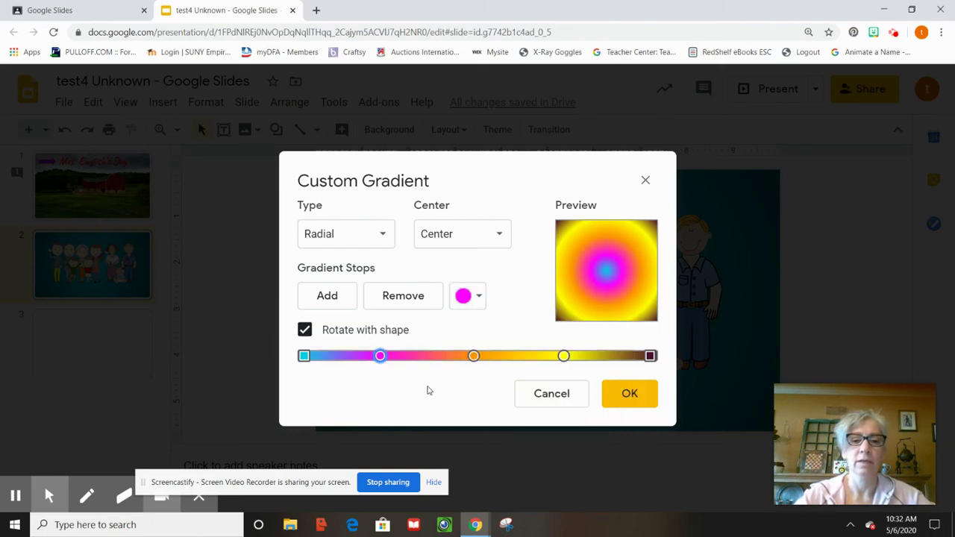
Reposition the inner stops by moving magenta and orange toward the dark end and yellow closer to orange
{"action": "left_click_drag", "start_coordinate": [381, 356], "coordinate": [416, 358]}
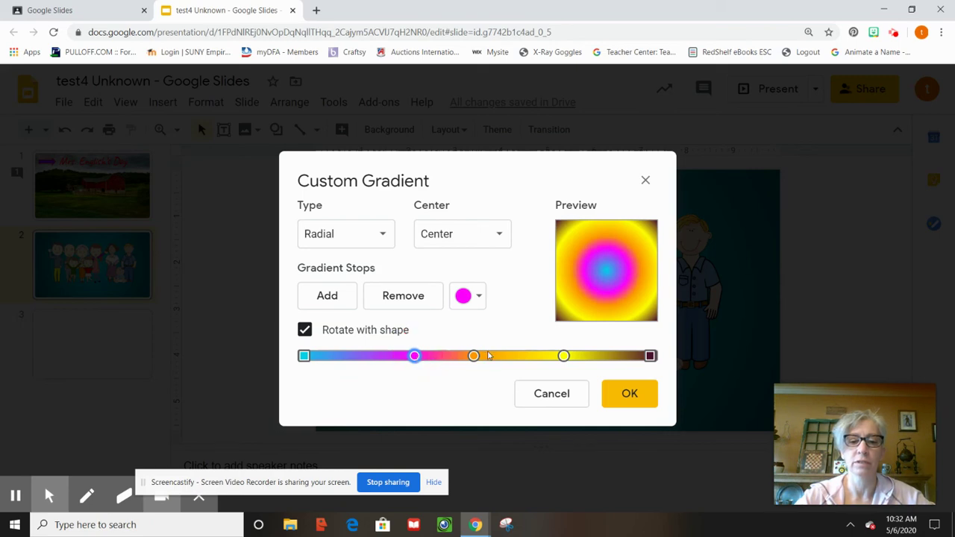
{"action": "mouse_move", "coordinate": [474, 357]}
{"action": "left_mouse_down"}
{"action": "mouse_move", "coordinate": [453, 358]}
{"action": "mouse_move", "coordinate": [514, 360]}
{"action": "mouse_move", "coordinate": [488, 357]}
{"action": "left_mouse_up"}
{"action": "left_click_drag", "start_coordinate": [564, 357], "coordinate": [528, 358]}
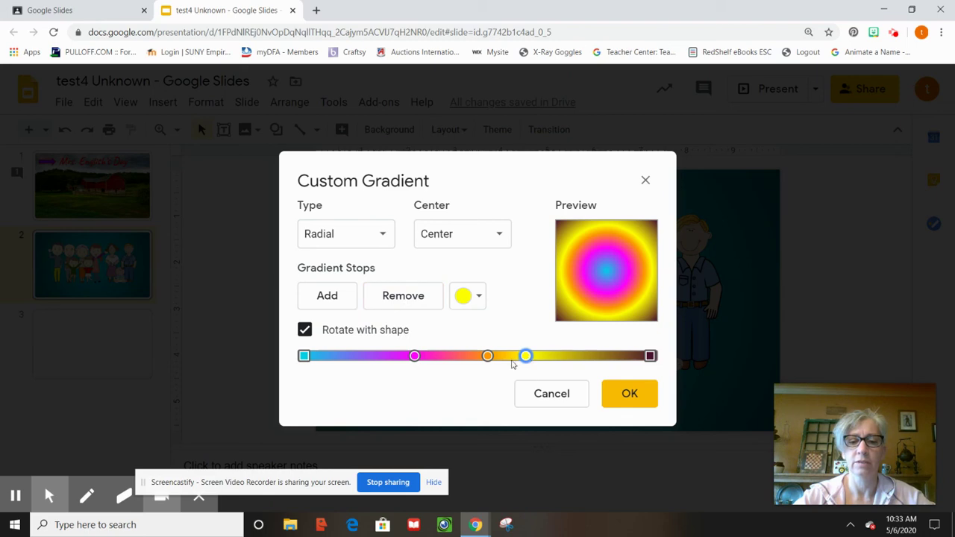
Remove the yellow gradient stop and move the orange stop farther toward the dark magenta end
{"action": "left_click", "coordinate": [410, 295]}
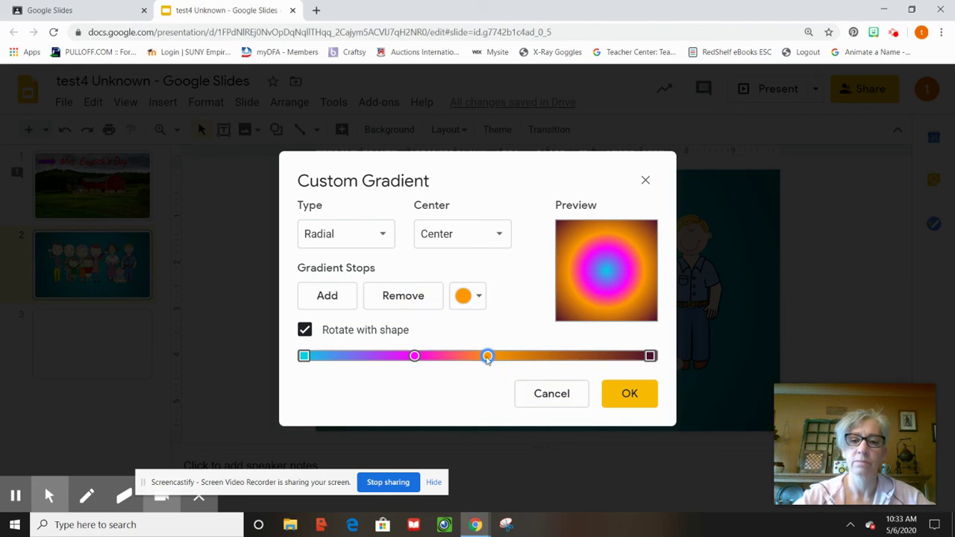
{"action": "left_click_drag", "start_coordinate": [487, 359], "coordinate": [520, 360]}
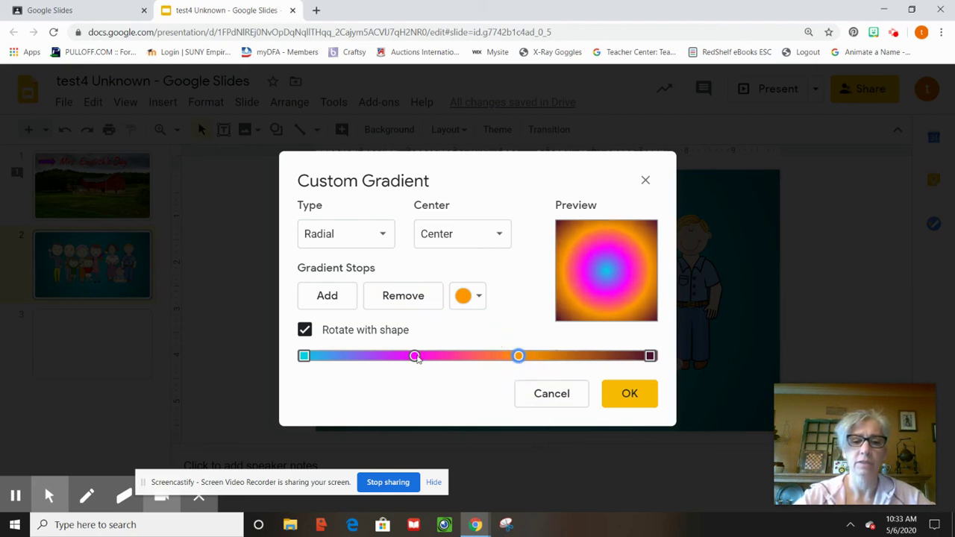
Move the magenta stop slightly toward the orange stop and change the gradient type to Linear
{"action": "left_click_drag", "start_coordinate": [416, 357], "coordinate": [424, 357]}
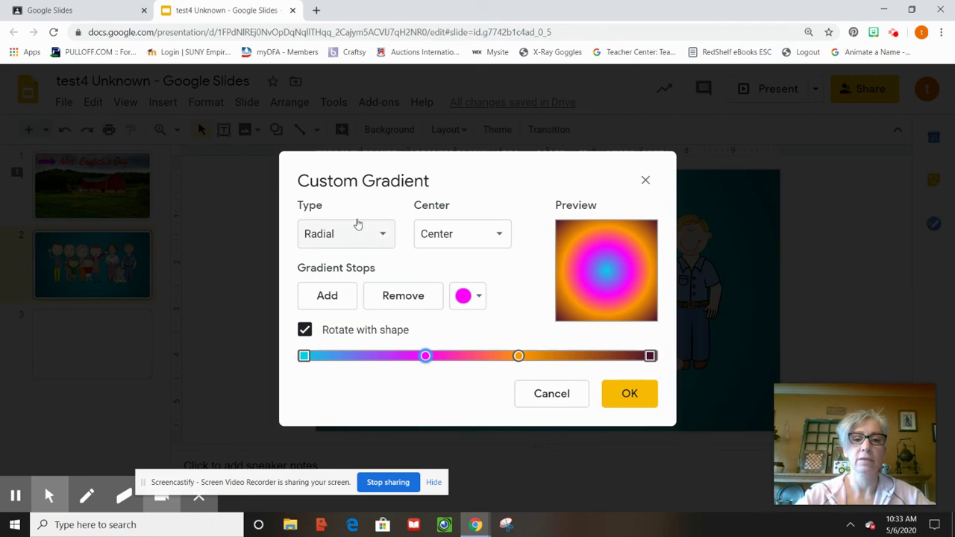
{"action": "left_click", "coordinate": [379, 235]}
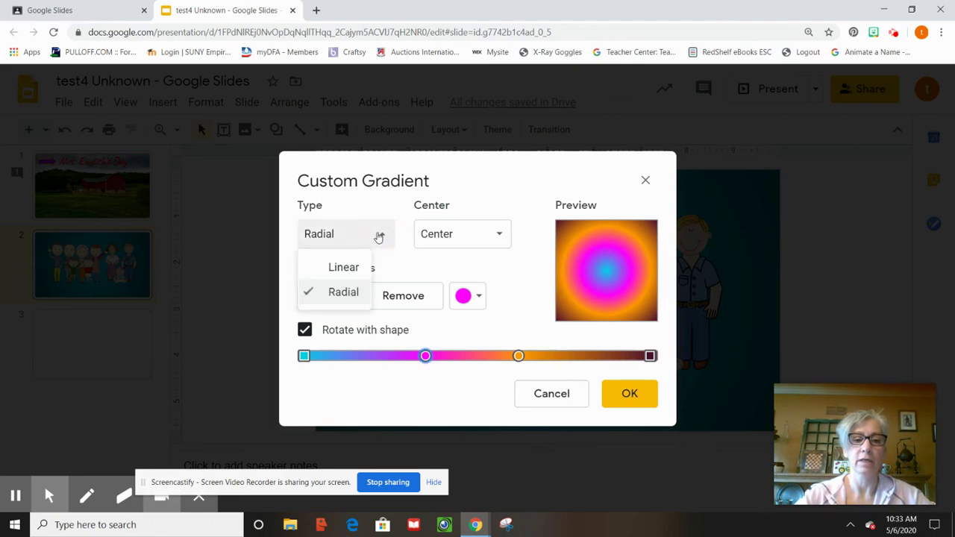
{"action": "left_click", "coordinate": [341, 273]}
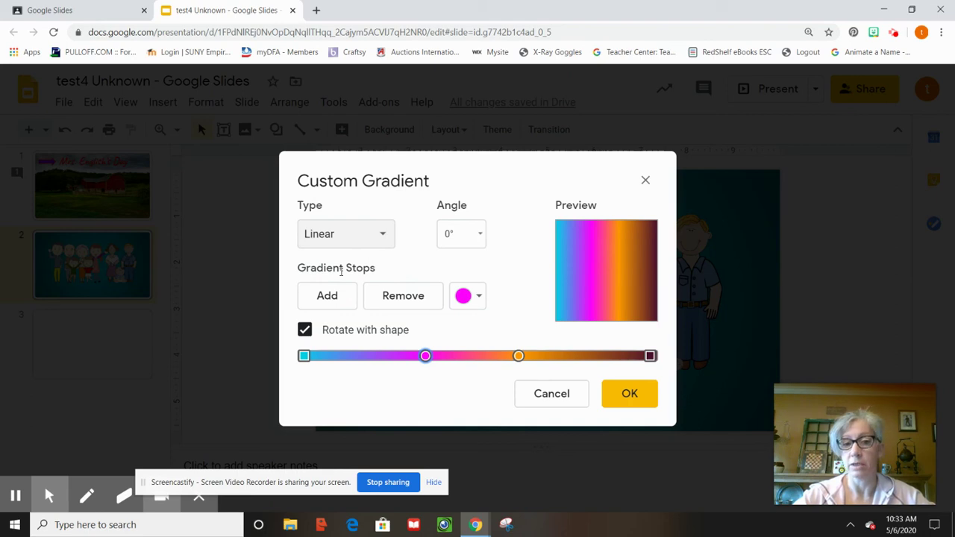
Try a 90° angle for the linear gradient, set it to 45° instead, and apply it as the slide background
{"action": "left_click", "coordinate": [479, 233]}
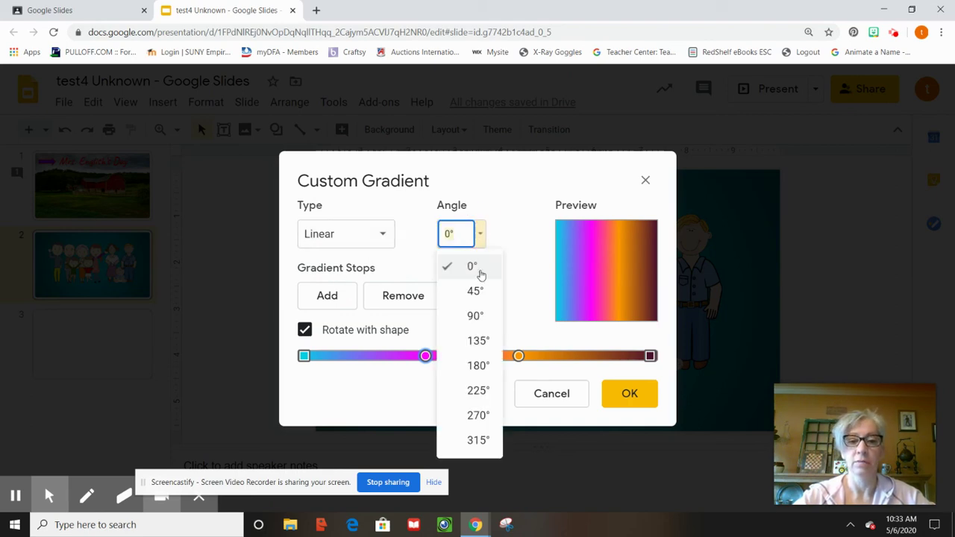
{"action": "left_click", "coordinate": [477, 315]}
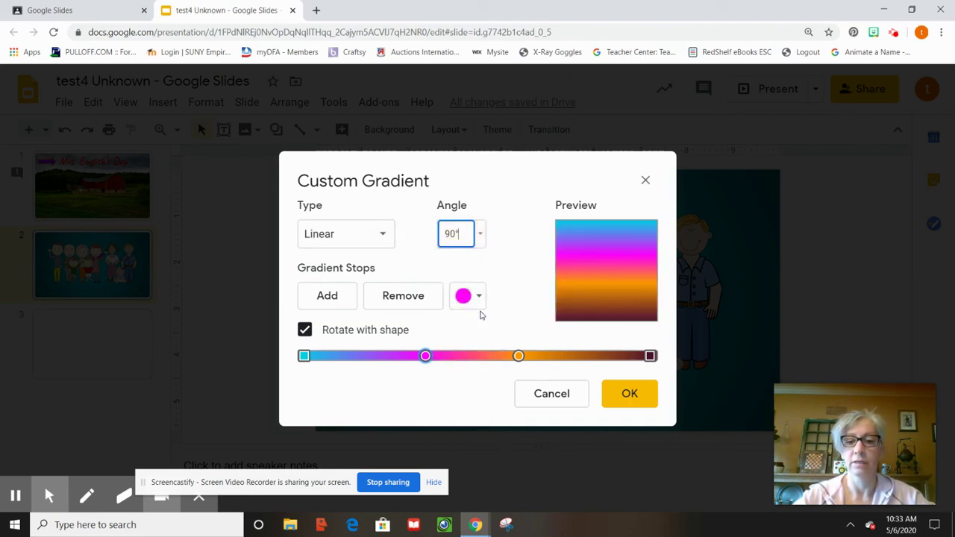
{"action": "left_click", "coordinate": [481, 233]}
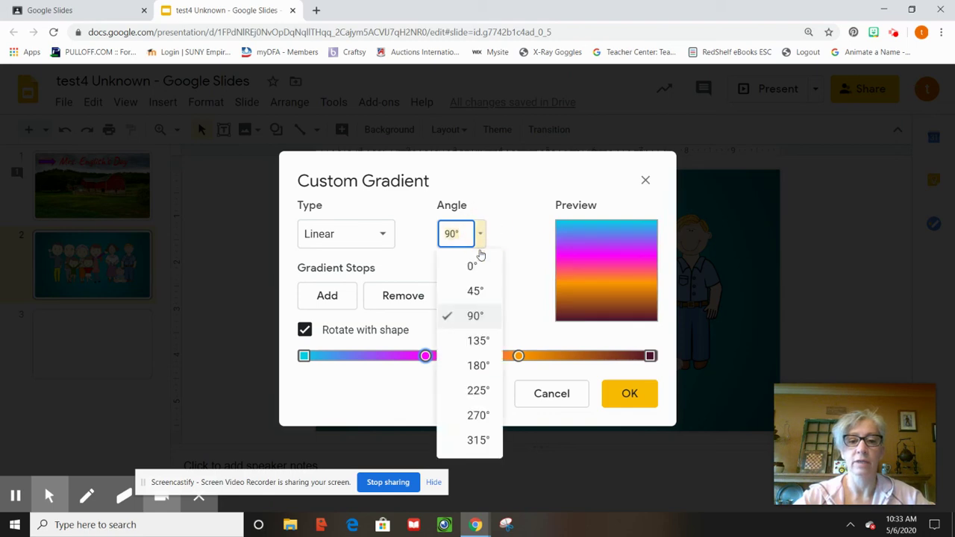
{"action": "left_click", "coordinate": [474, 295]}
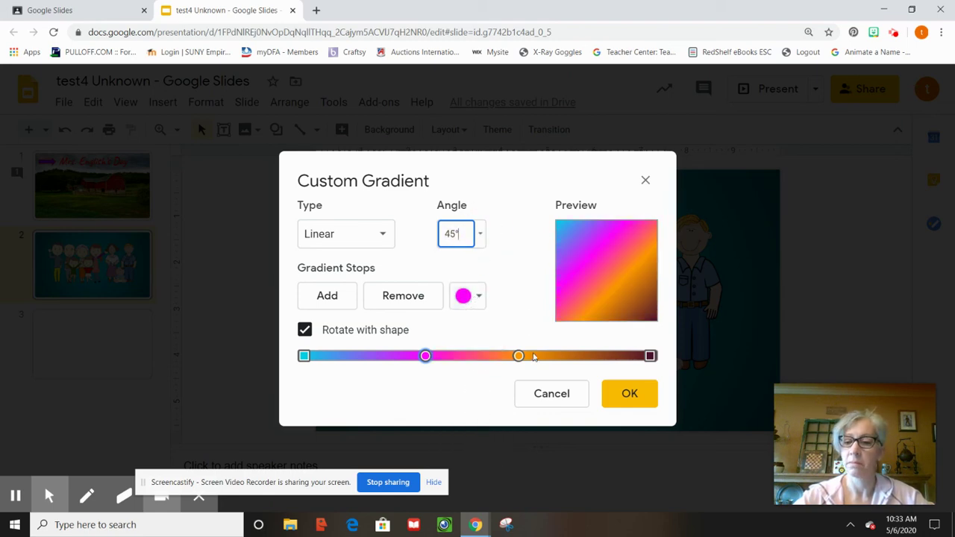
{"action": "left_click", "coordinate": [616, 394]}
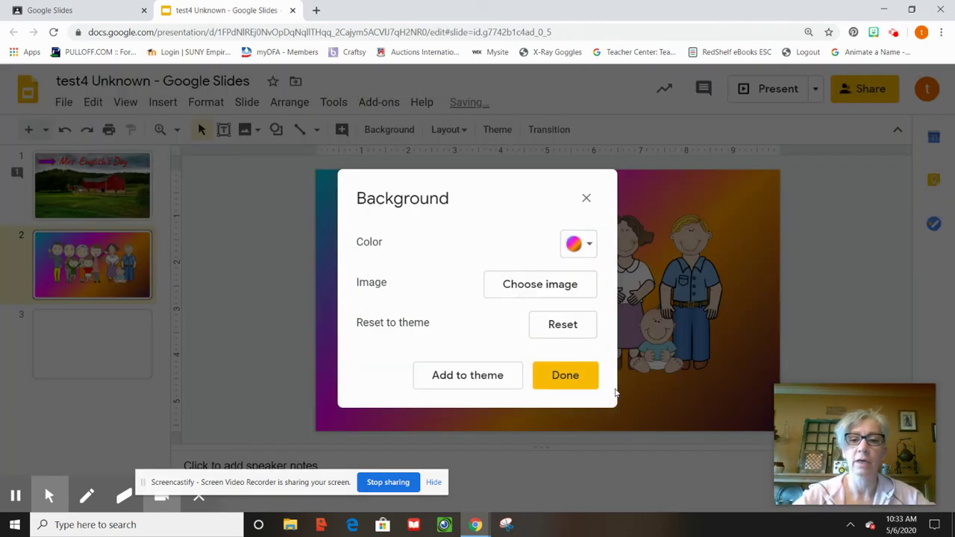
{"action": "left_click", "coordinate": [569, 378]}
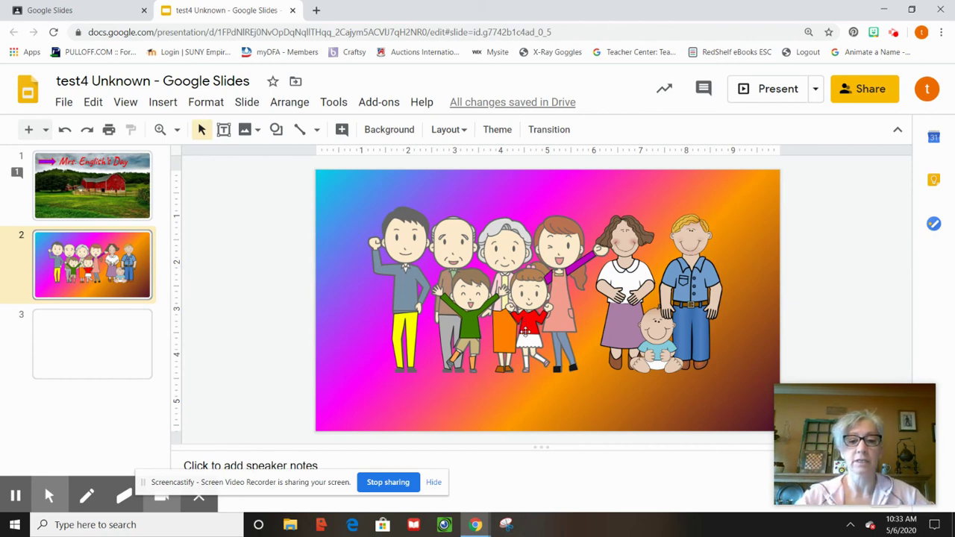
Move the large family picture and the couple-with-baby picture down, aligning their bottoms near the slide's lower edge
{"action": "left_click_drag", "start_coordinate": [525, 321], "coordinate": [538, 349]}
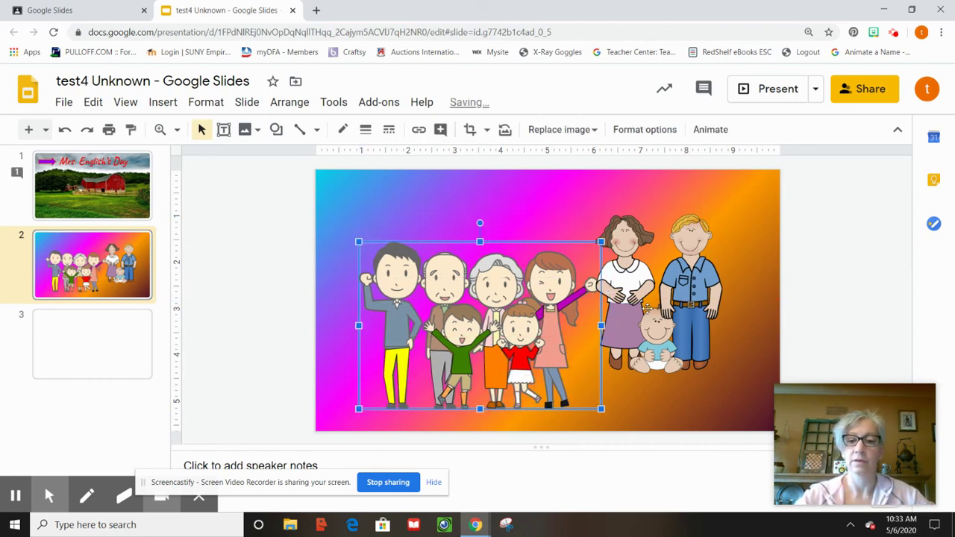
{"action": "left_click_drag", "start_coordinate": [646, 309], "coordinate": [646, 348]}
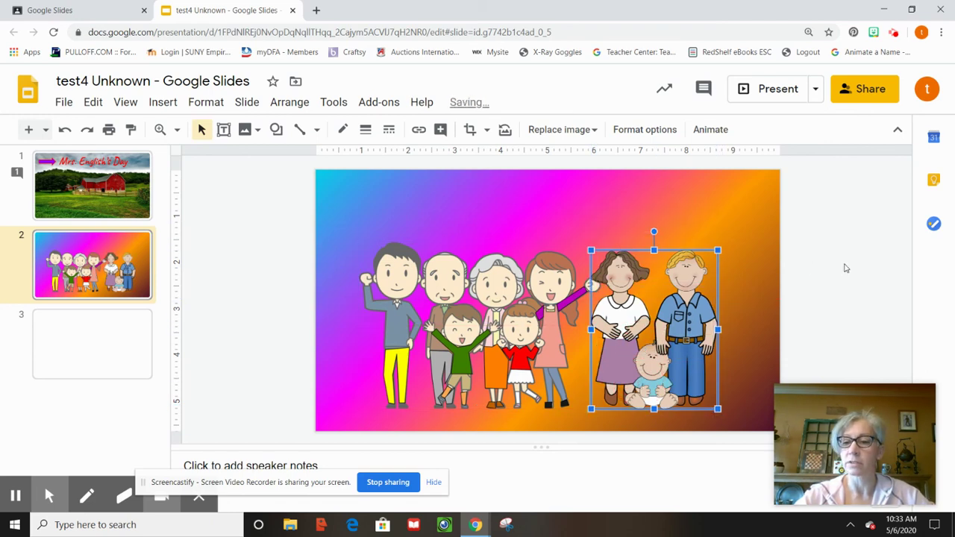